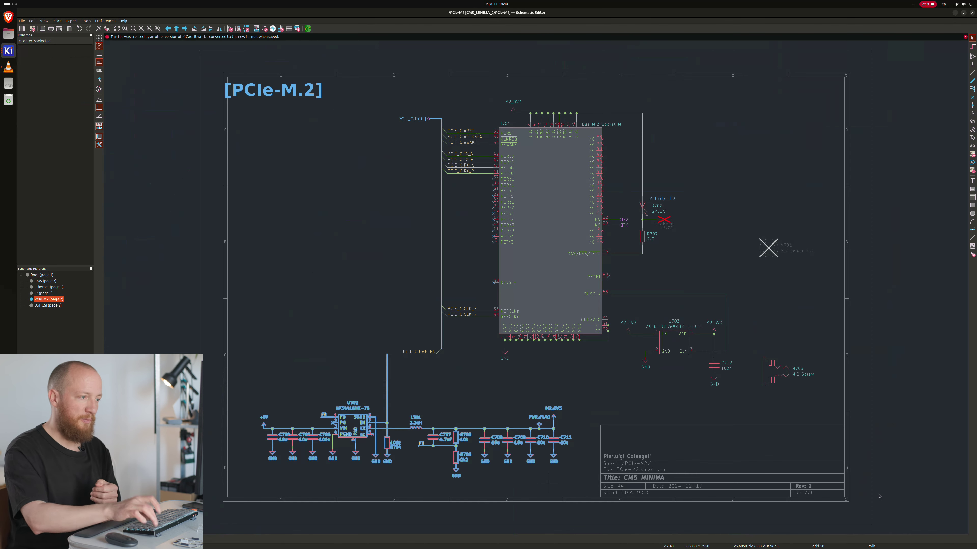
Delete the selected U702 power regulator circuit from the PCIe-M.2 sheet and return to the root sheet
{"action": "key", "text": "Delete"}
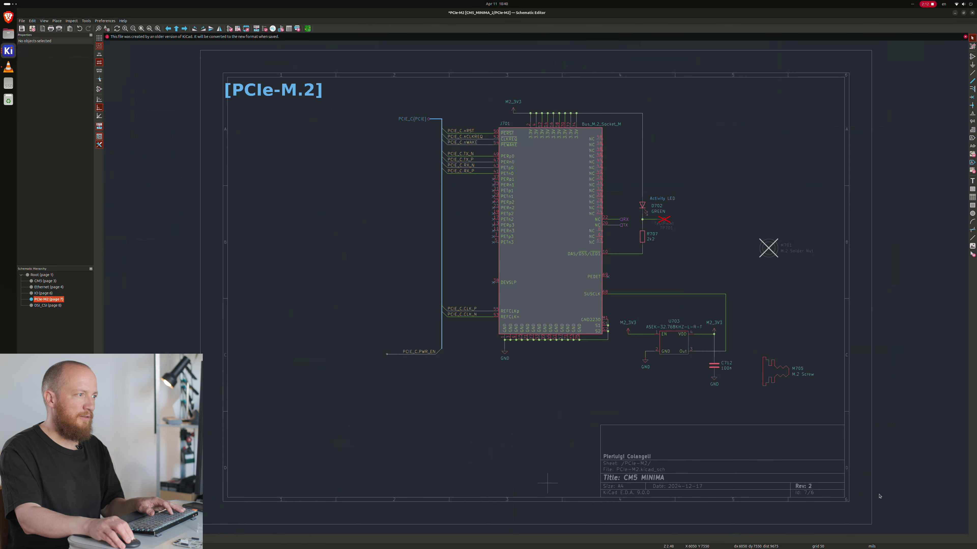
{"action": "key", "text": "alt+BackSpace"}
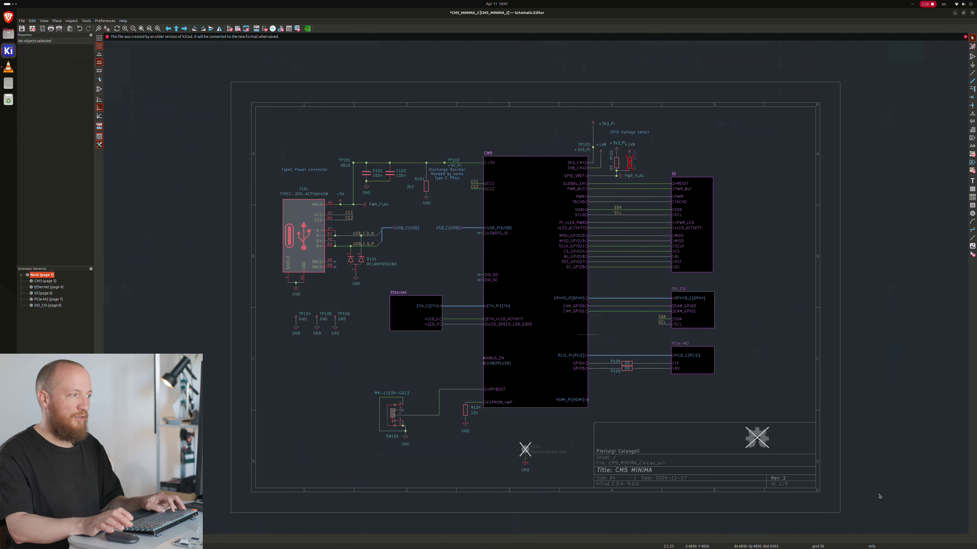
Switch to the PCB Editor and update the board from the schematic, deleting footprints with no symbols even if locked
{"action": "key", "text": "alt+Tab"}
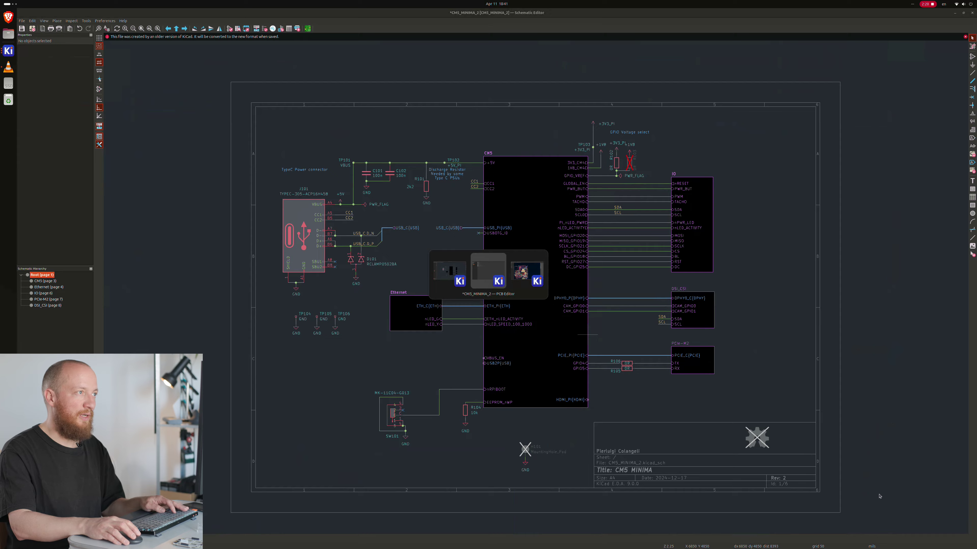
{"action": "key", "text": "alt+Tab"}
{"action": "scroll", "coordinate": [878, 497], "scroll_direction": "down", "scroll_amount": 2}
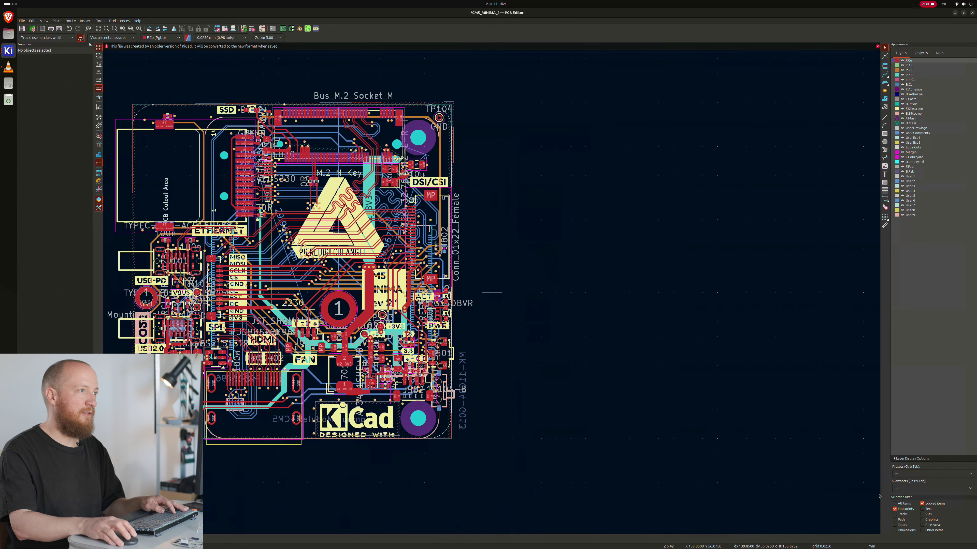
{"action": "middle_click_drag", "start_coordinate": [628, 329], "coordinate": [661, 324]}
{"action": "key", "text": "alt+t"}
{"action": "key", "text": "Return"}
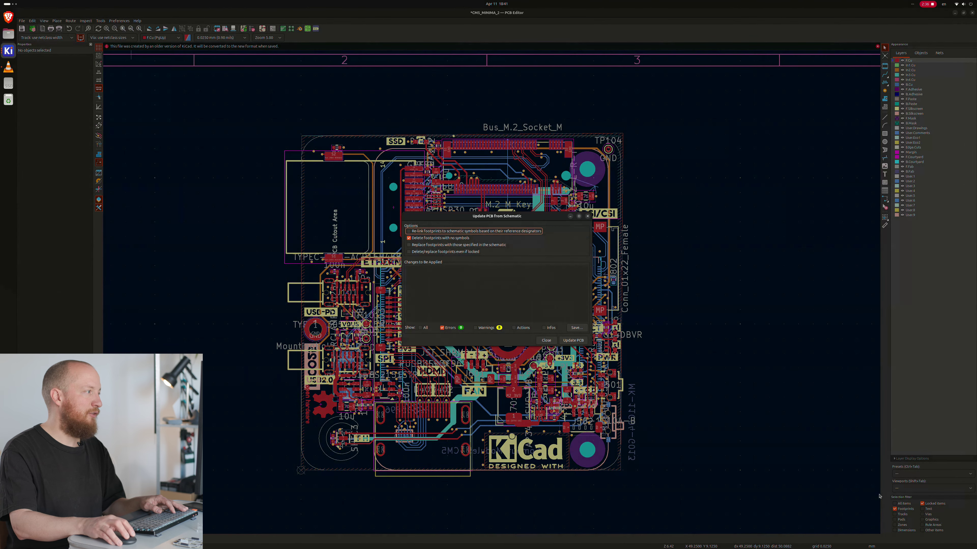
{"action": "key", "text": "Tab"}
{"action": "key", "text": "Tab"}
{"action": "key", "text": "Tab"}
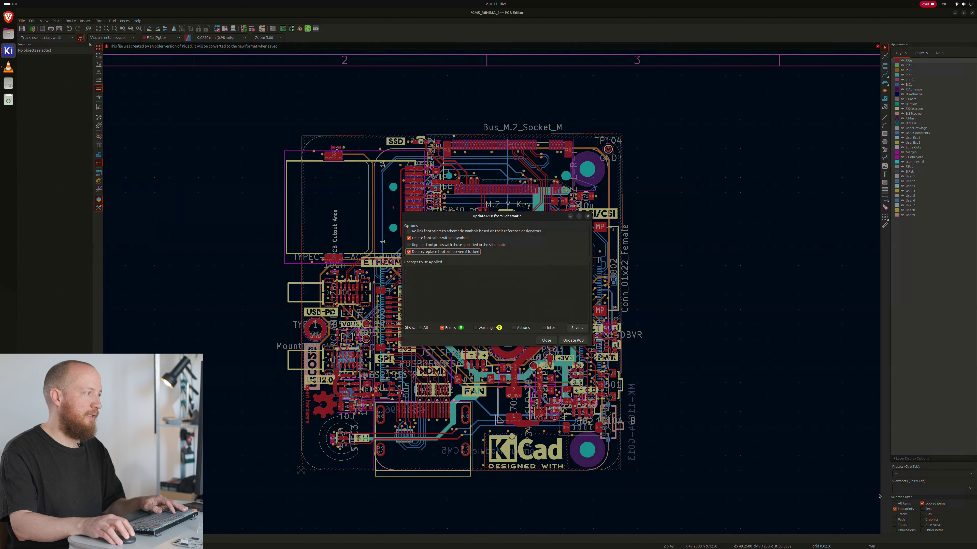
{"action": "key", "text": "Return"}
{"action": "key", "text": "Return"}
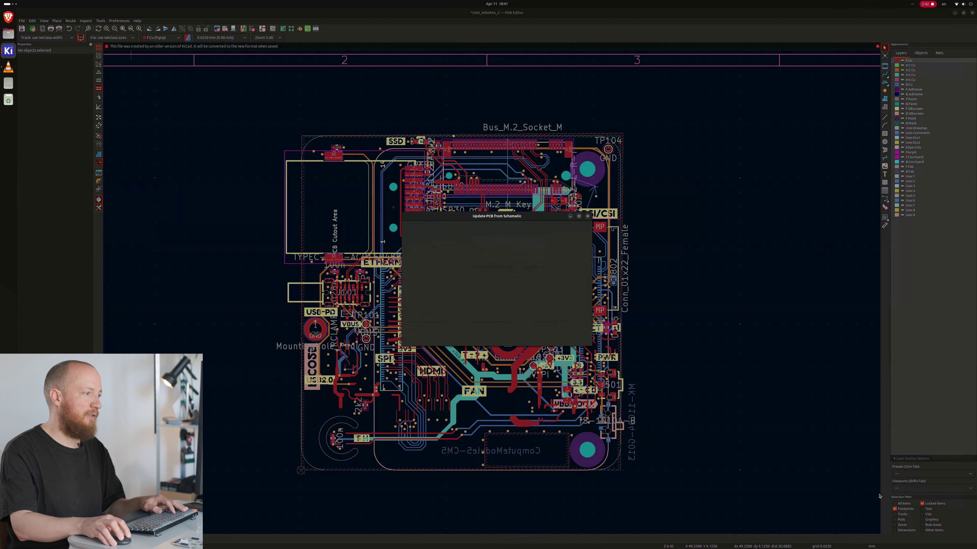
Isolate the front copper layer and examine the tracks left behind by the deleted footprints
{"action": "key", "text": "ctrl+h"}
{"action": "key", "text": "ctrl+h"}
{"action": "scroll", "coordinate": [430, 380], "scroll_direction": "up", "scroll_amount": 4}
{"action": "left_click_drag", "start_coordinate": [385, 211], "coordinate": [563, 393]}
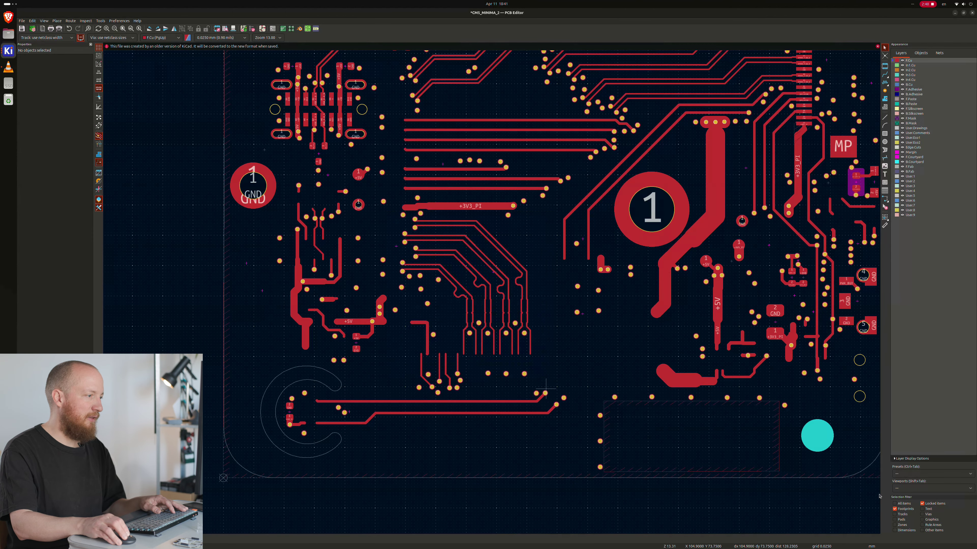
{"action": "key", "text": "Home"}
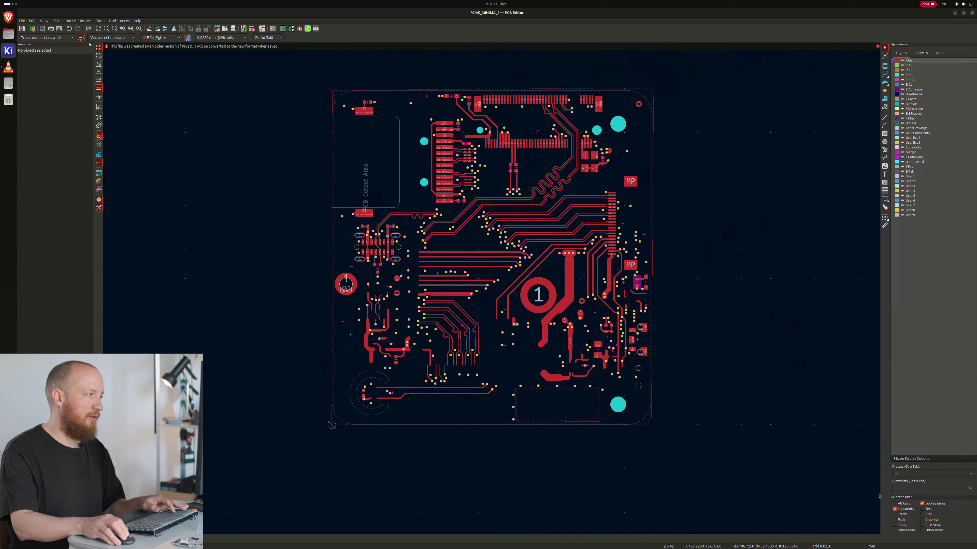
{"action": "key", "text": "ctrl+h"}
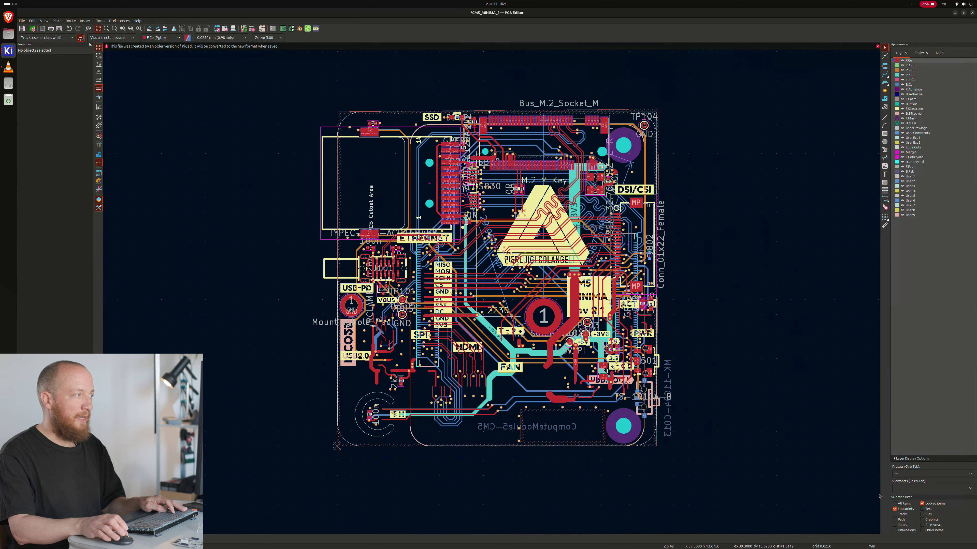
Clean up the board's tracks and vias, deleting unconnected tracks and redundant or single-layer vias and merging co-linear tracks
{"action": "left_click", "coordinate": [101, 20]}
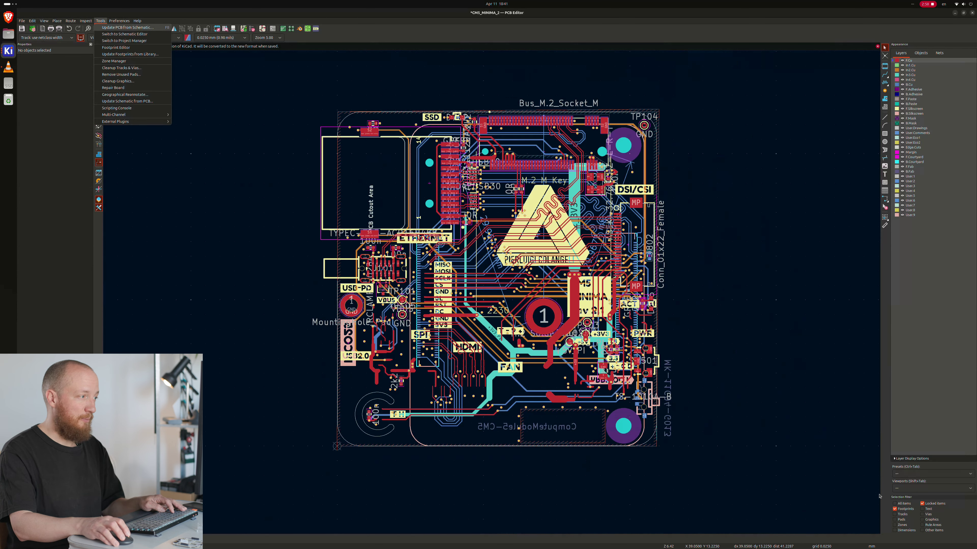
{"action": "key", "text": "Escape"}
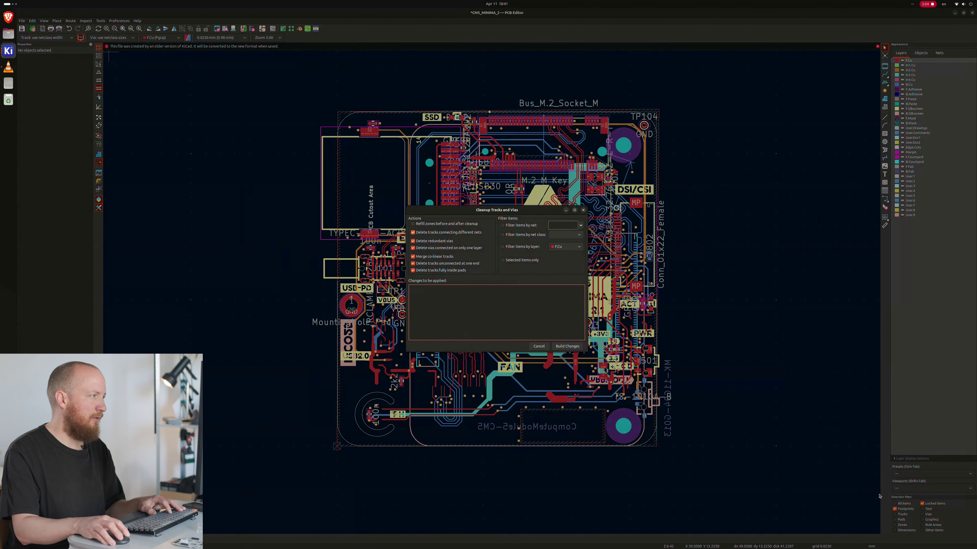
{"action": "key", "text": "Return"}
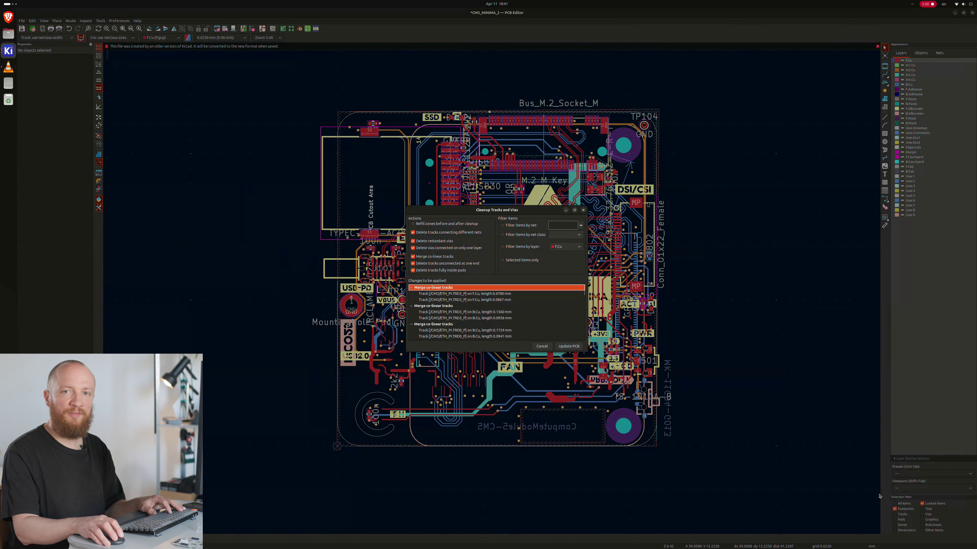
{"action": "scroll", "coordinate": [496, 313], "scroll_direction": "down", "scroll_amount": 5}
{"action": "scroll", "coordinate": [496, 312], "scroll_direction": "down", "scroll_amount": 10}
{"action": "scroll", "coordinate": [497, 312], "scroll_direction": "down", "scroll_amount": 8}
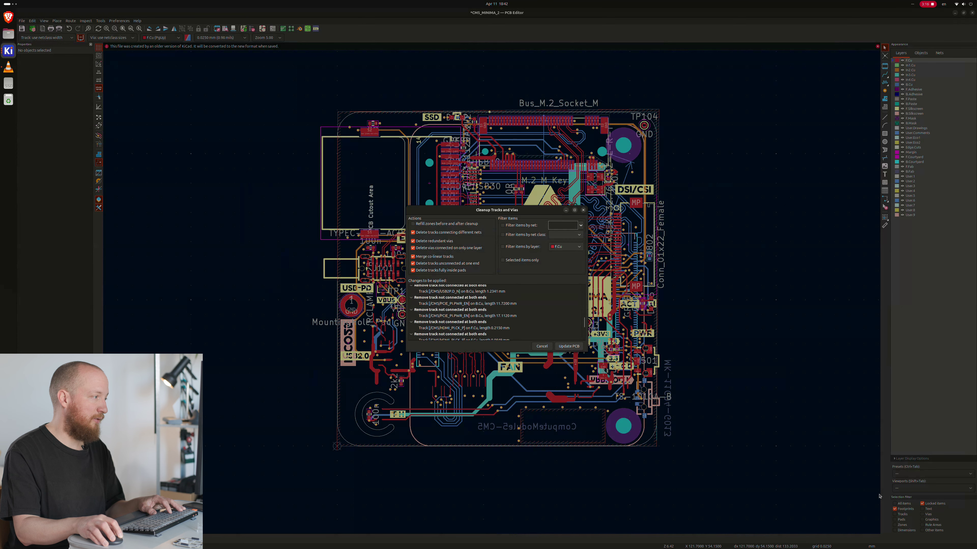
{"action": "key", "text": "Return"}
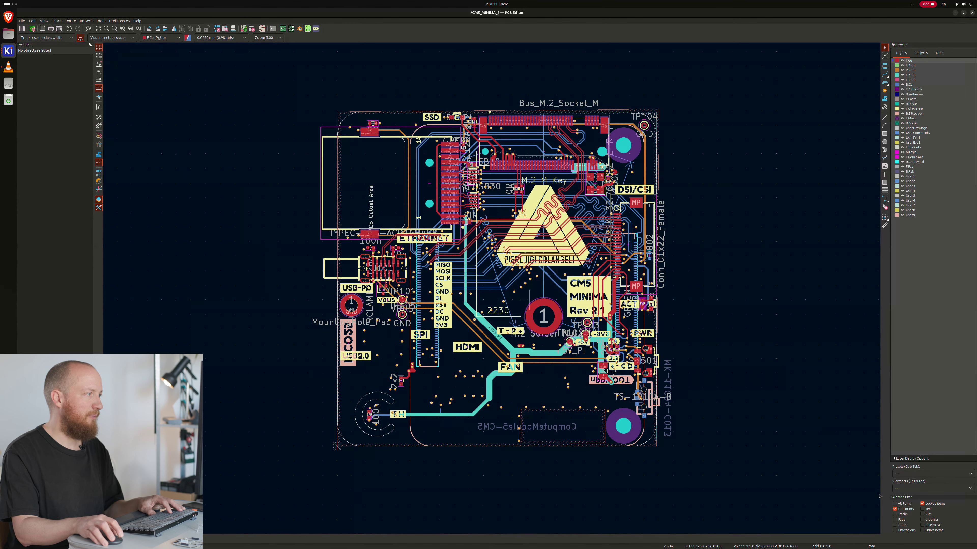
Examine the remaining front copper tracks and vias with the other layers hidden, and restore the normal layer display
{"action": "key", "text": "ctrl+h"}
{"action": "key", "text": "ctrl+h"}
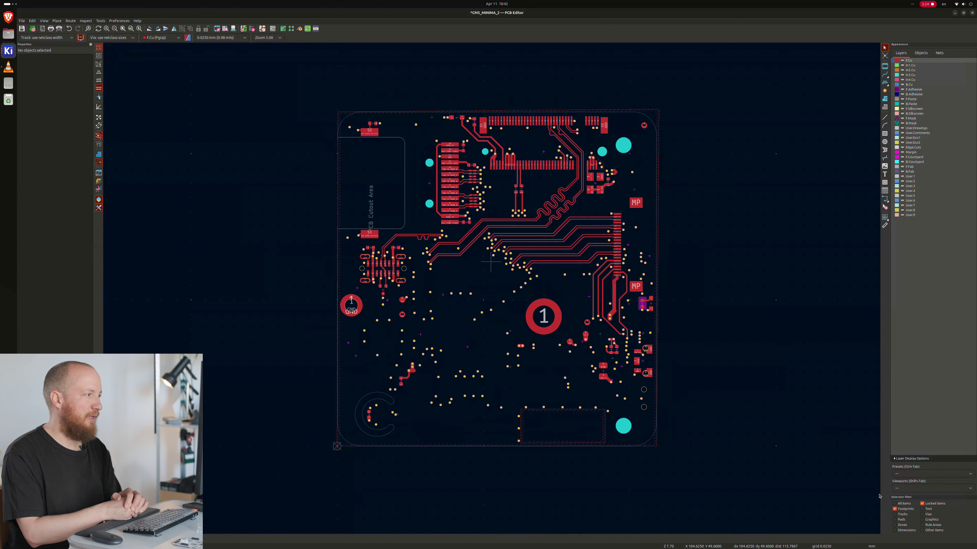
{"action": "scroll", "coordinate": [489, 242], "scroll_direction": "up", "scroll_amount": 4}
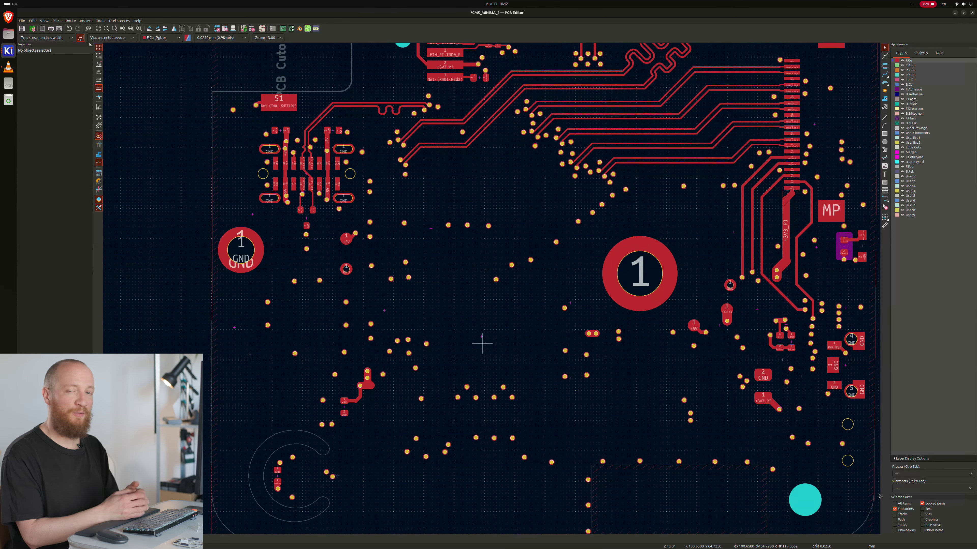
{"action": "left_click_drag", "start_coordinate": [443, 373], "coordinate": [543, 508]}
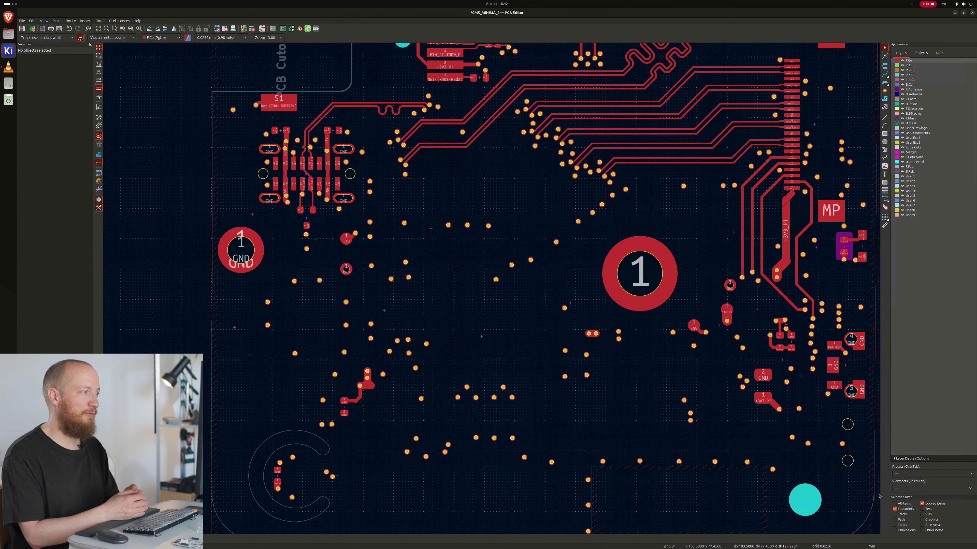
{"action": "middle_click_drag", "start_coordinate": [533, 395], "coordinate": [432, 402]}
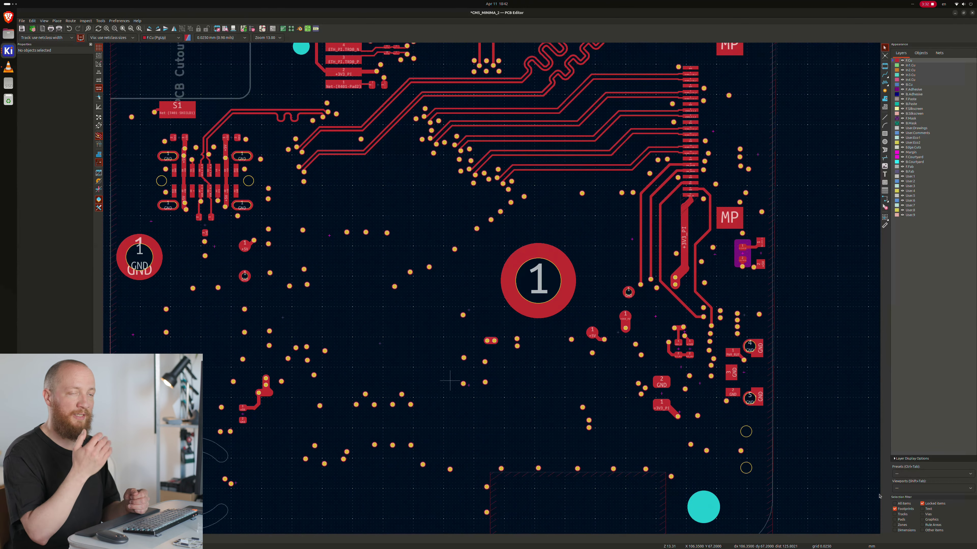
{"action": "mouse_move", "coordinate": [447, 314]}
{"action": "left_mouse_down"}
{"action": "mouse_move", "coordinate": [510, 405]}
{"action": "mouse_move", "coordinate": [448, 311]}
{"action": "left_mouse_up"}
{"action": "scroll", "coordinate": [465, 259], "scroll_direction": "up", "scroll_amount": 4}
{"action": "scroll", "coordinate": [492, 288], "scroll_direction": "down", "scroll_amount": 7}
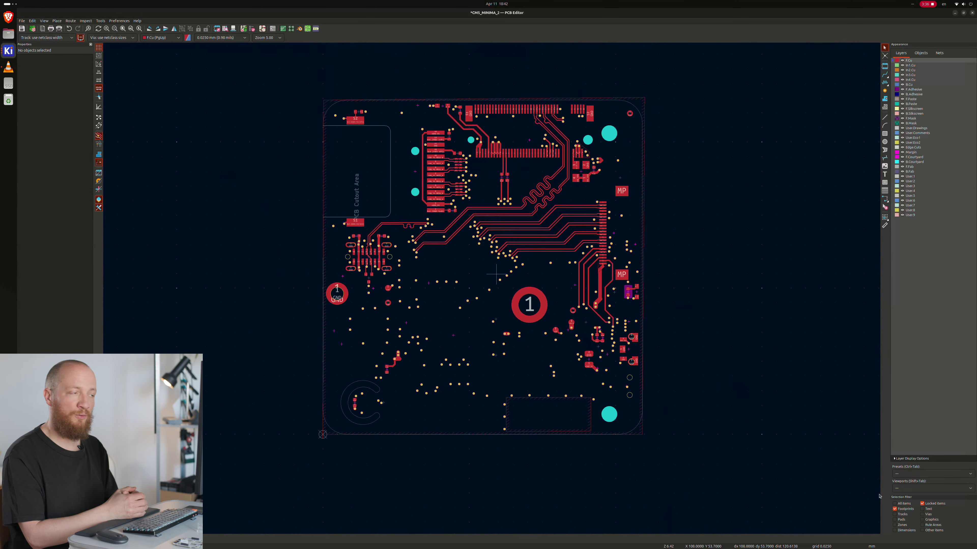
{"action": "middle_click_drag", "start_coordinate": [496, 273], "coordinate": [508, 289]}
{"action": "scroll", "coordinate": [511, 282], "scroll_direction": "up", "scroll_amount": 1}
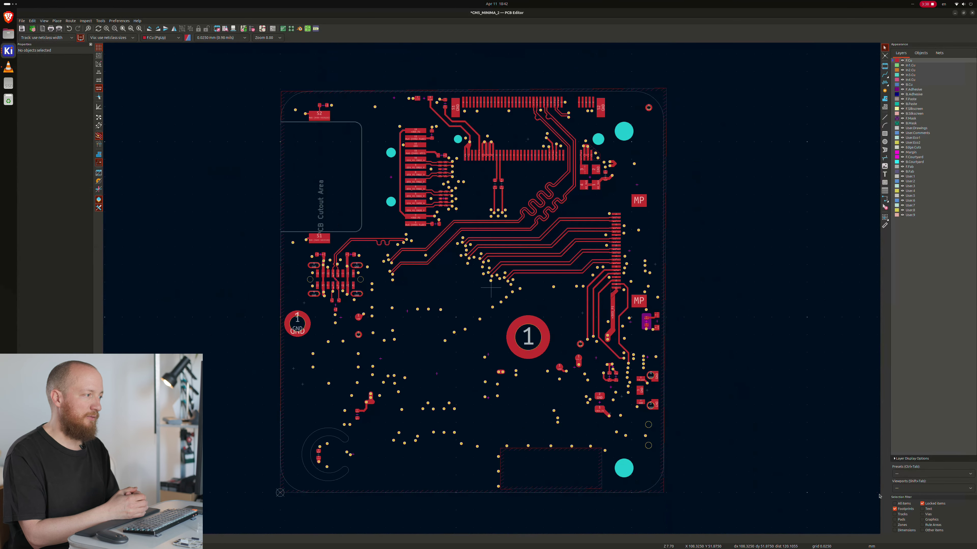
{"action": "key", "text": "ctrl+h"}
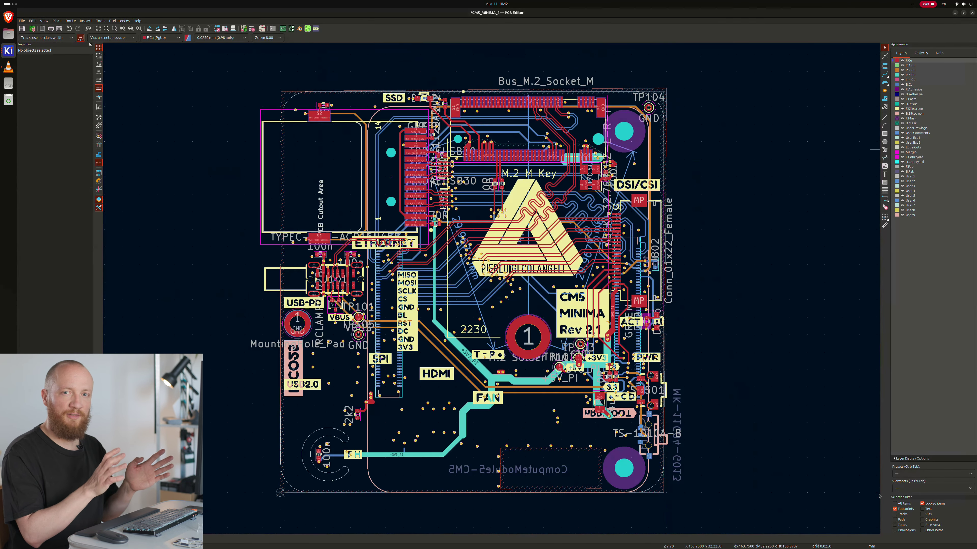
Remove the logo and label graphics, including CM5 MINIMA and DSI/CSI, from F.Silkscreen with the Interactive Delete Tool
{"action": "left_click", "coordinate": [914, 109]}
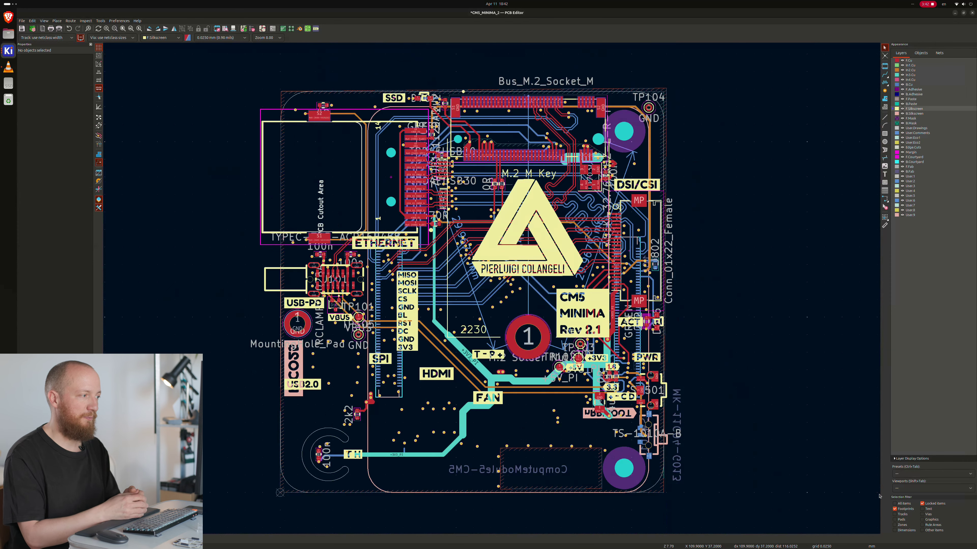
{"action": "key", "text": "ctrl+h"}
{"action": "key", "text": "alt+e"}
{"action": "key", "text": "Down"}
{"action": "key", "text": "Down"}
{"action": "key", "text": "Down"}
{"action": "key", "text": "Down"}
{"action": "key", "text": "Down"}
{"action": "key", "text": "Down"}
{"action": "key", "text": "Down"}
{"action": "key", "text": "Down"}
{"action": "key", "text": "Down"}
{"action": "key", "text": "Down"}
{"action": "key", "text": "Down"}
{"action": "key", "text": "Down"}
{"action": "key", "text": "Down"}
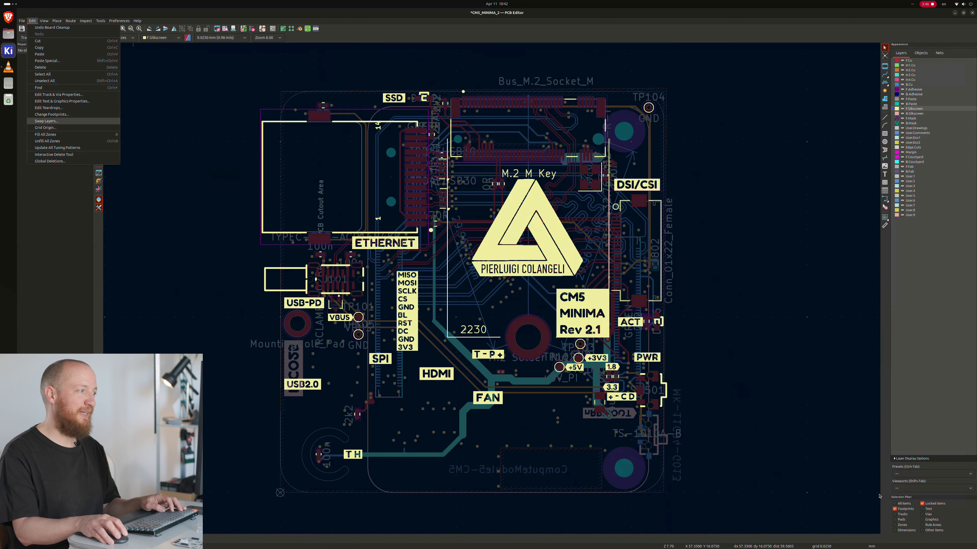
{"action": "key", "text": "Down"}
{"action": "key", "text": "Down"}
{"action": "key", "text": "Down"}
{"action": "key", "text": "Down"}
{"action": "key", "text": "Down"}
{"action": "key", "text": "Return"}
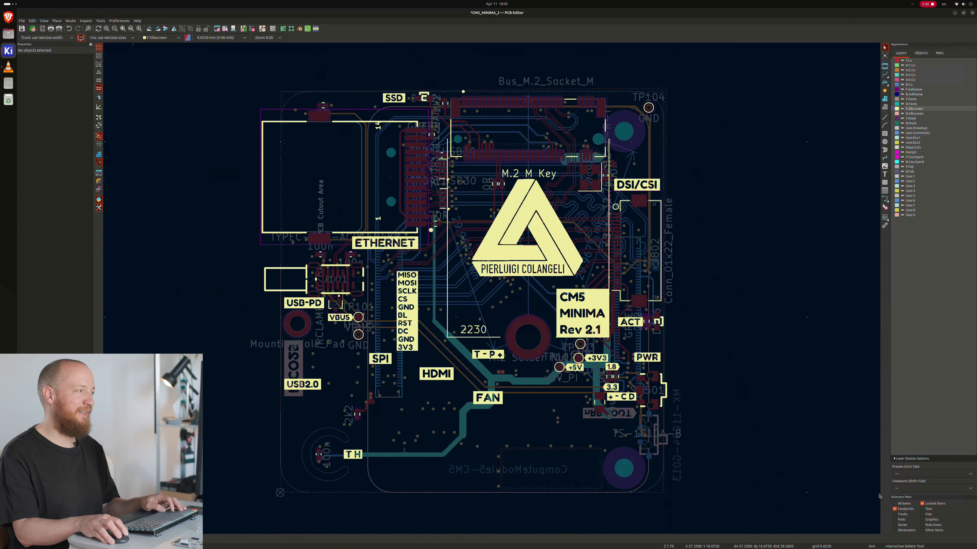
{"action": "left_click", "coordinate": [581, 304]}
{"action": "left_click", "coordinate": [650, 183]}
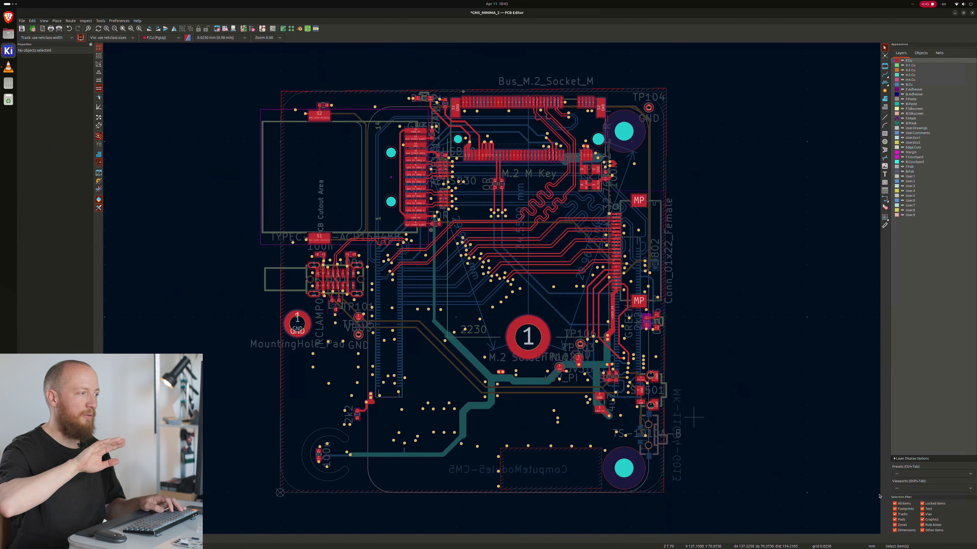
Select the entire board layout and rotate it 180° around the selection center, skipping locked items
{"action": "key", "text": "ctrl+h"}
{"action": "key", "text": "ctrl+h"}
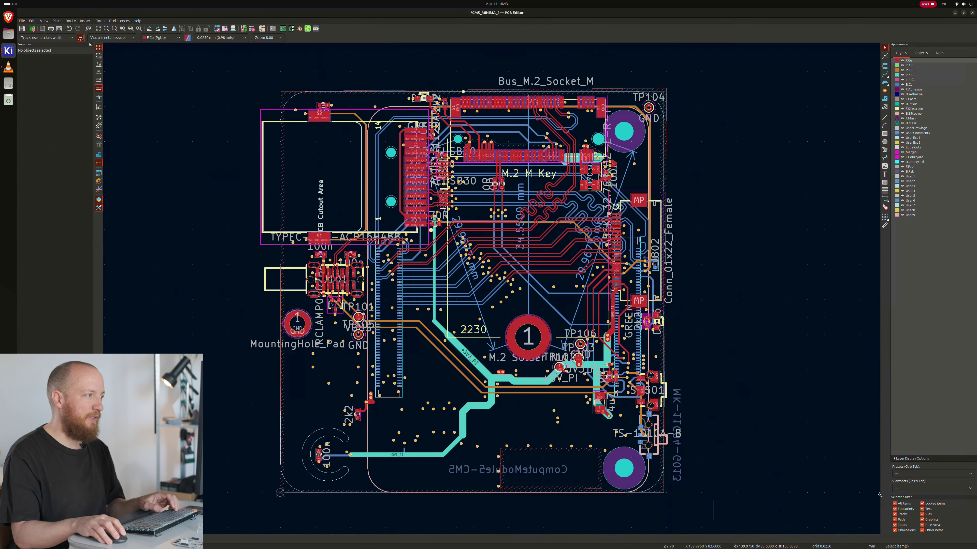
{"action": "key", "text": "ctrl+a"}
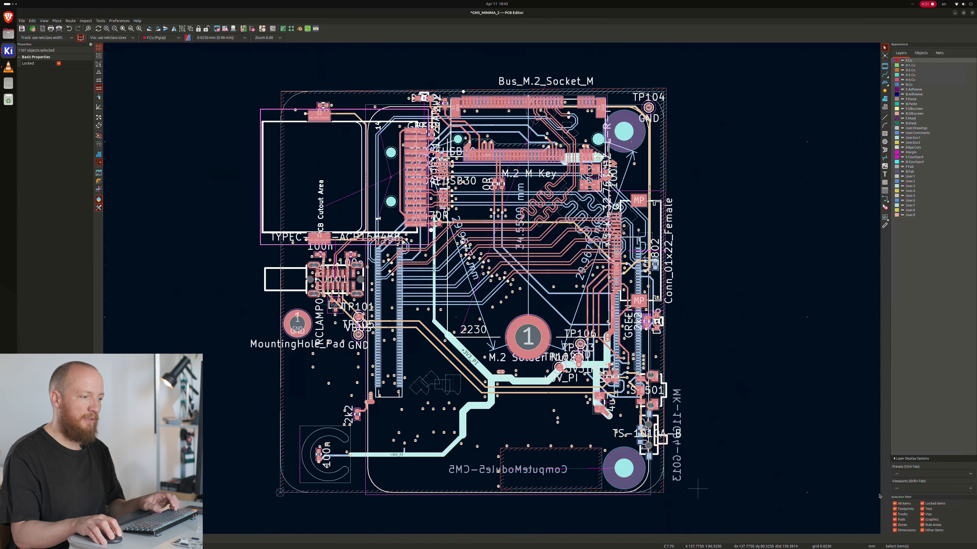
{"action": "right_click", "coordinate": [627, 456]}
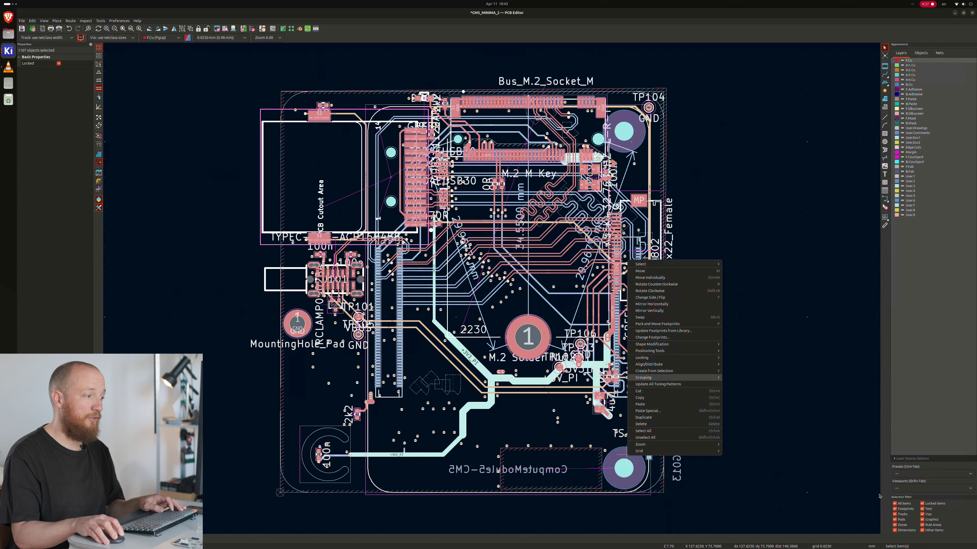
{"action": "mouse_move", "coordinate": [653, 364]}
{"action": "left_click", "coordinate": [748, 351]}
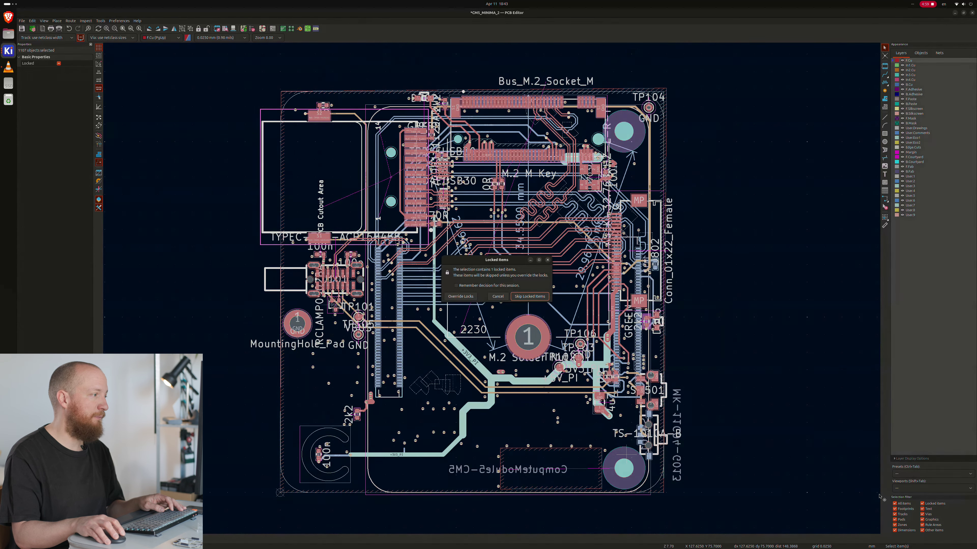
{"action": "key", "text": "Return"}
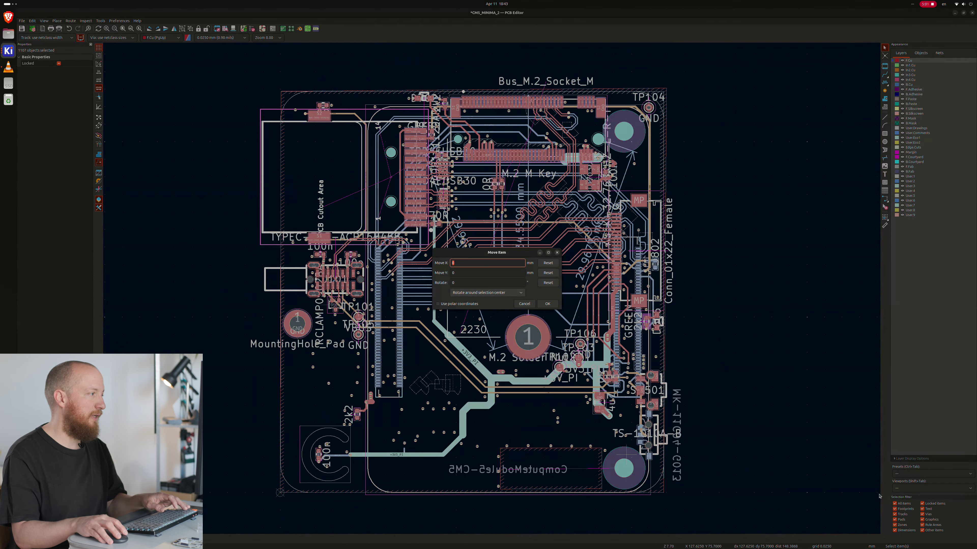
{"action": "key", "text": "Tab"}
{"action": "key", "text": "Tab"}
{"action": "type", "text": "180"}
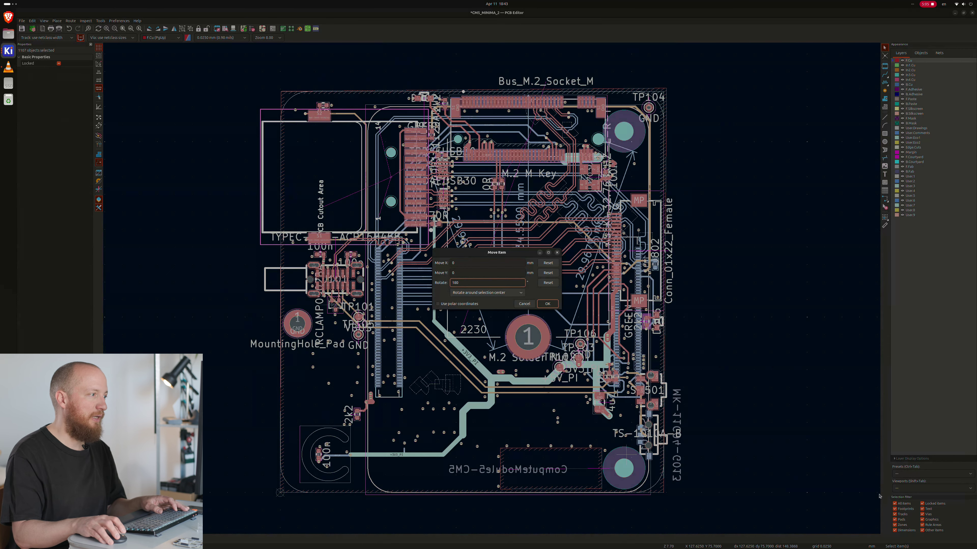
{"action": "key", "text": "Return"}
Import the new board outline vector file onto Edge.Cuts at X 0, Y 0, in inches, grouped and with discontinuities fixed
{"action": "scroll", "coordinate": [684, 302], "scroll_direction": "down", "scroll_amount": 1}
{"action": "middle_click_drag", "start_coordinate": [494, 287], "coordinate": [686, 316]}
{"action": "key", "text": "Escape"}
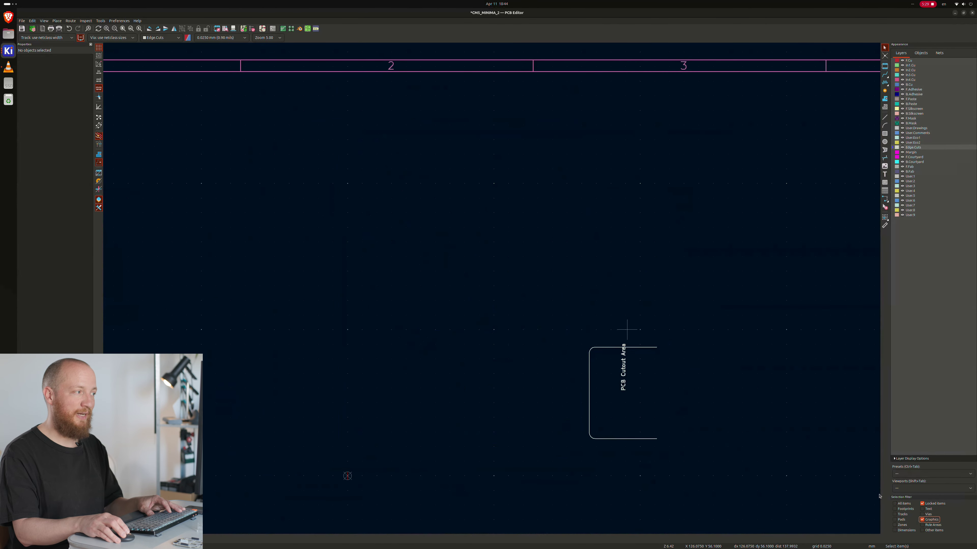
{"action": "left_click", "coordinate": [22, 21]}
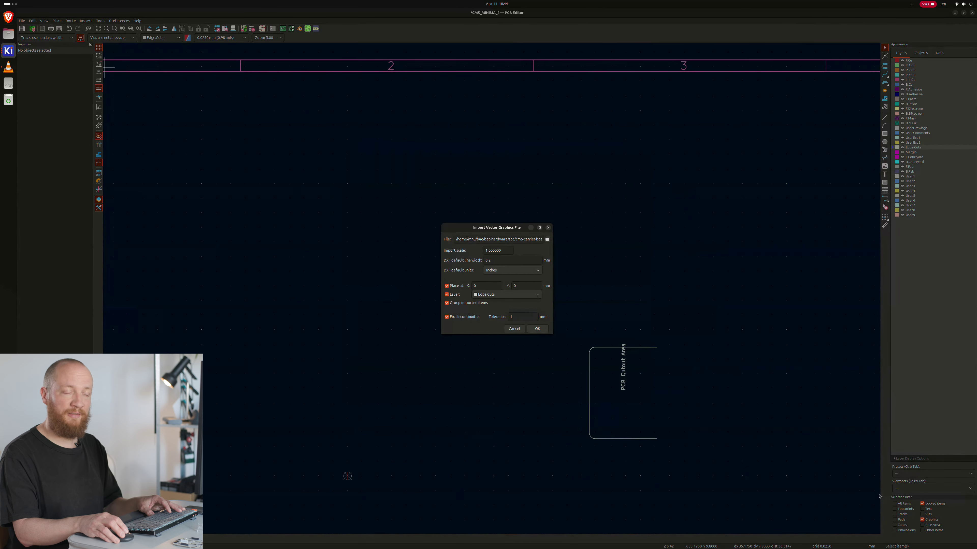
{"action": "left_click", "coordinate": [537, 328]}
{"action": "scroll", "coordinate": [540, 321], "scroll_direction": "down", "scroll_amount": 4}
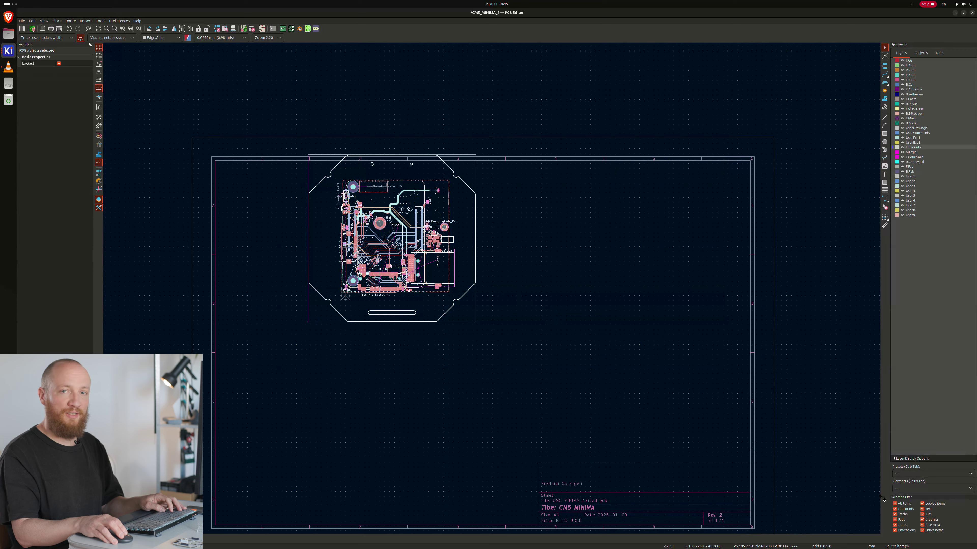
Move the whole board layout together with its new outline to the middle of the drawing sheet
{"action": "key", "text": "m"}
{"action": "key", "text": "Return"}
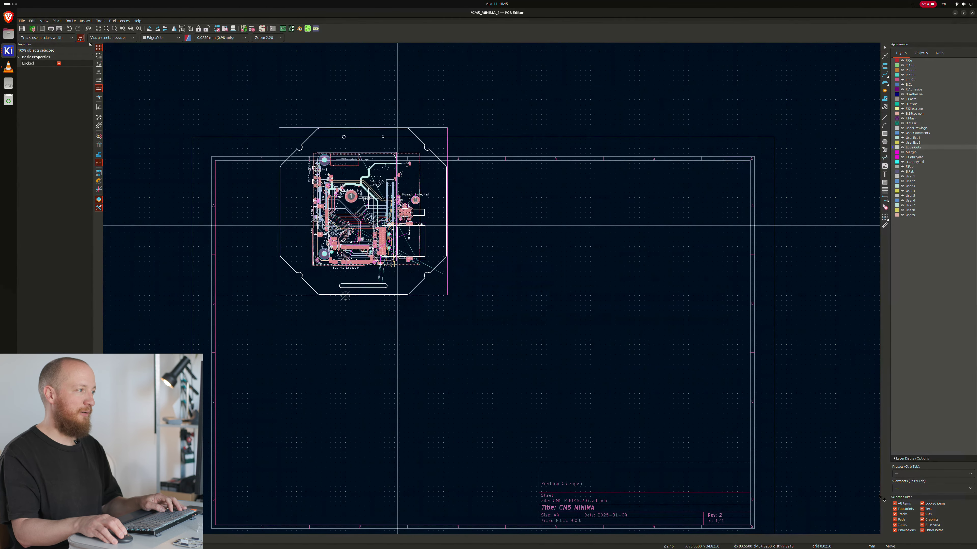
{"action": "left_click", "coordinate": [486, 314]}
{"action": "left_click", "coordinate": [583, 319]}
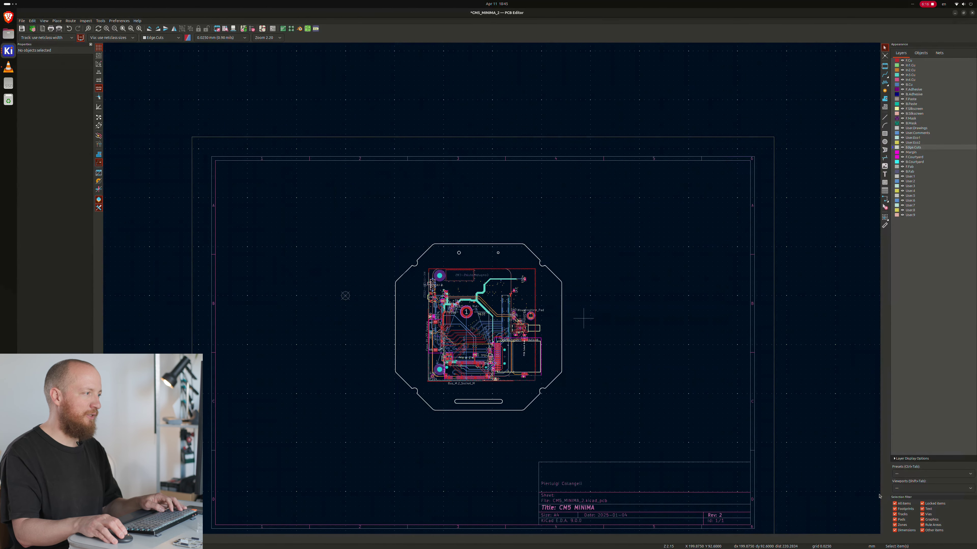
{"action": "scroll", "coordinate": [474, 337], "scroll_direction": "up", "scroll_amount": 3}
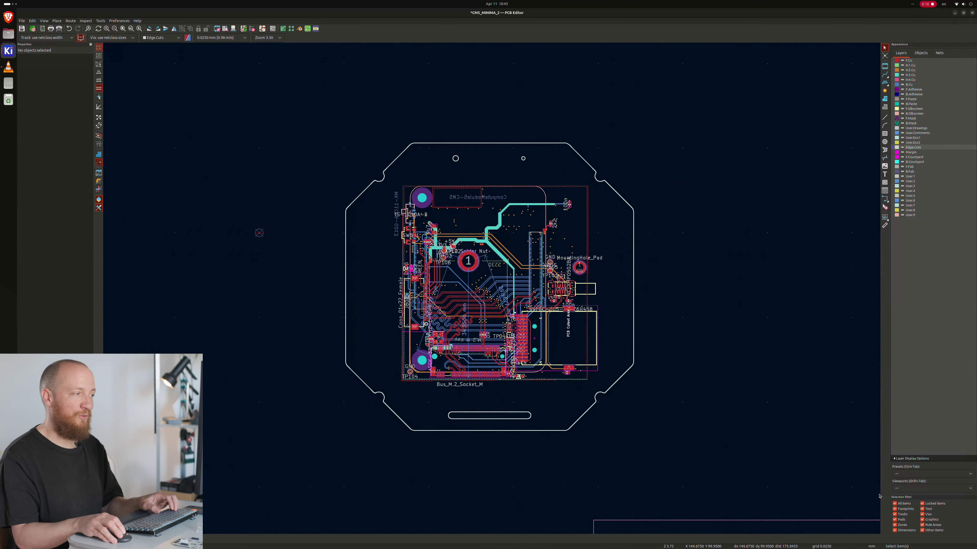
{"action": "scroll", "coordinate": [878, 496], "scroll_direction": "up", "scroll_amount": 1}
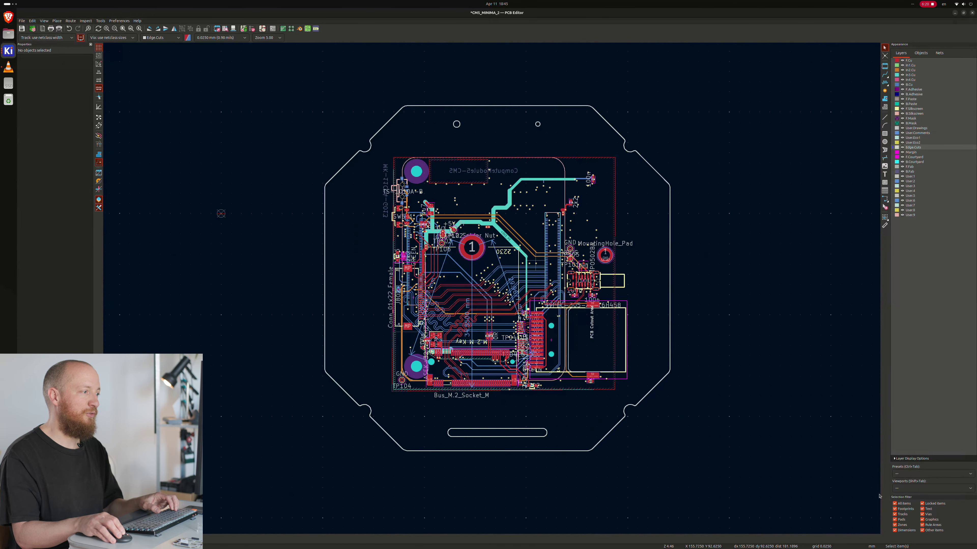
{"action": "middle_click_drag", "start_coordinate": [534, 261], "coordinate": [524, 276]}
Unlock every item on the board in one operation and clear the selection
{"action": "key", "text": "ctrl+a"}
{"action": "right_click", "coordinate": [579, 294]}
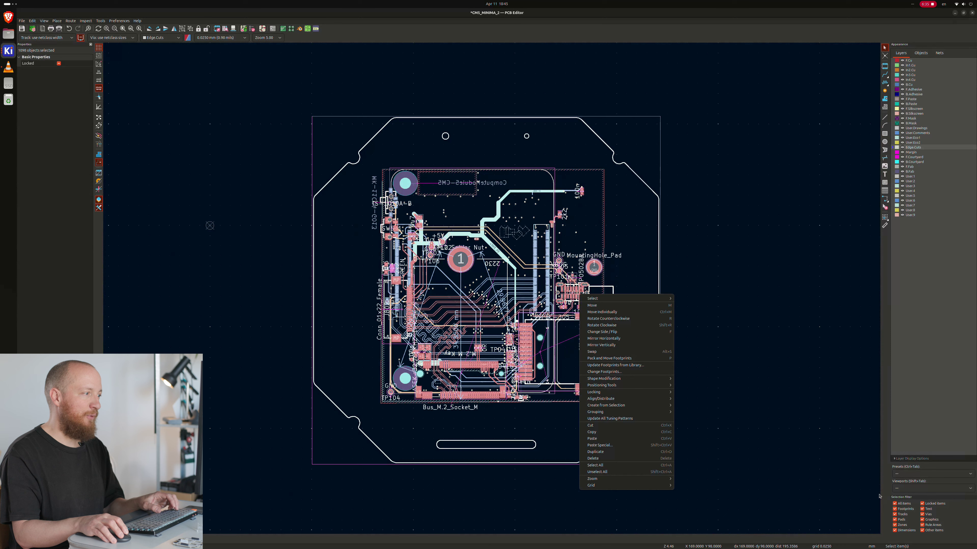
{"action": "mouse_move", "coordinate": [594, 392]}
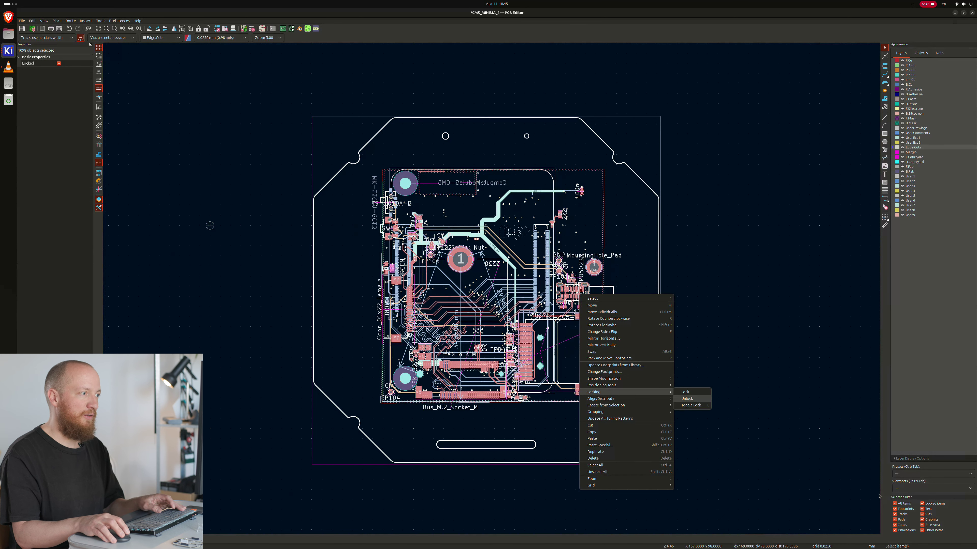
{"action": "left_click", "coordinate": [692, 398]}
{"action": "left_click", "coordinate": [692, 382]}
{"action": "scroll", "coordinate": [878, 496], "scroll_direction": "up", "scroll_amount": 1}
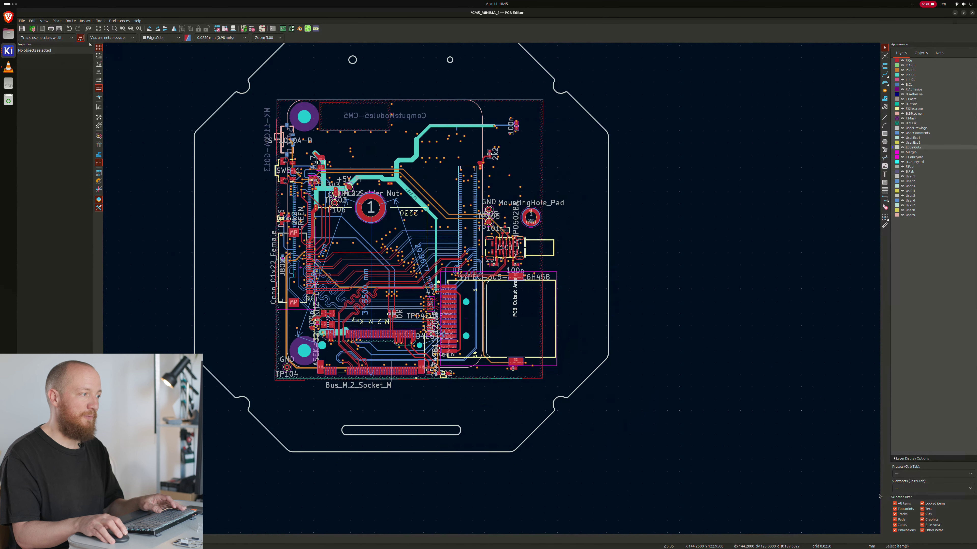
Lock the Bus_M.2_Socket_M footprint and the RJ45 LAN transformer connector footprint in place
{"action": "left_click", "coordinate": [391, 374]}
{"action": "left_click", "coordinate": [393, 363]}
{"action": "key", "text": "l"}
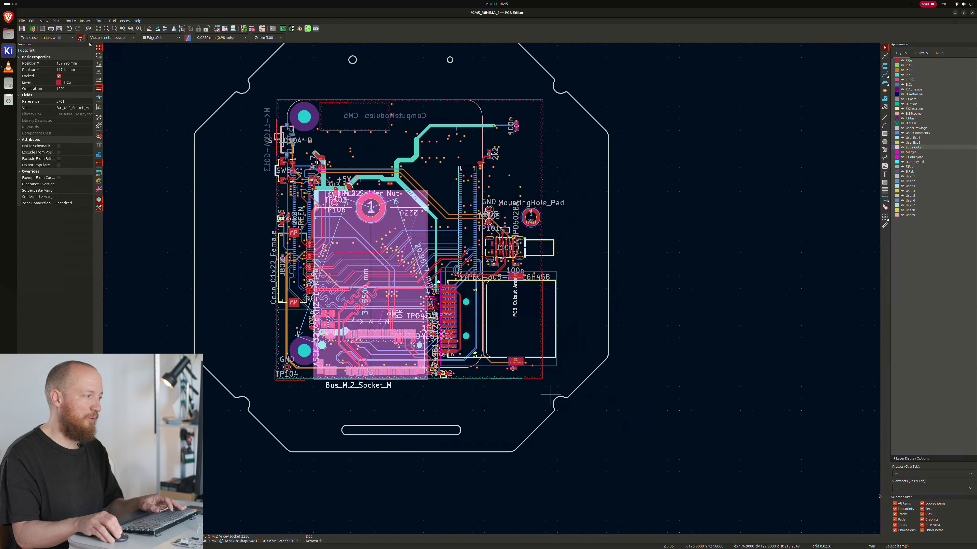
{"action": "left_click", "coordinate": [461, 309]}
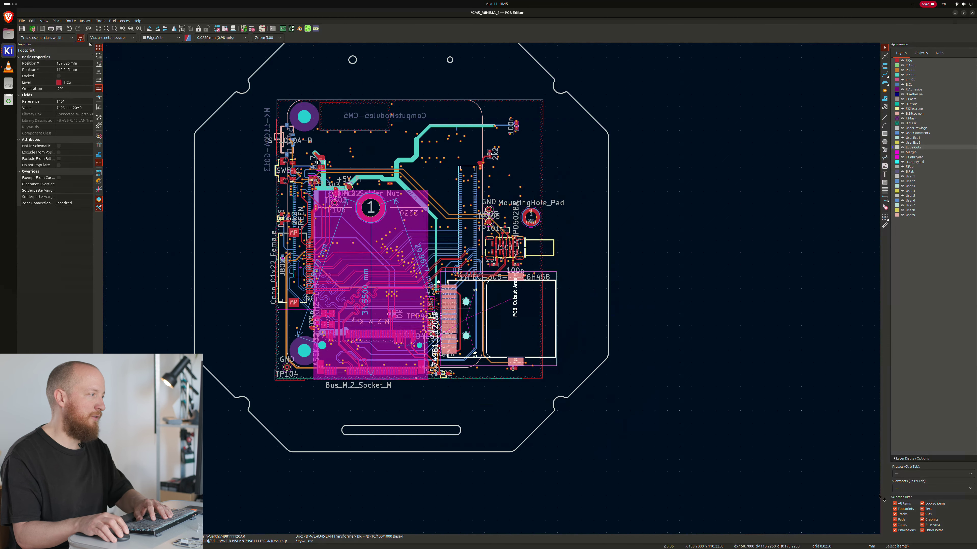
{"action": "key", "text": "l"}
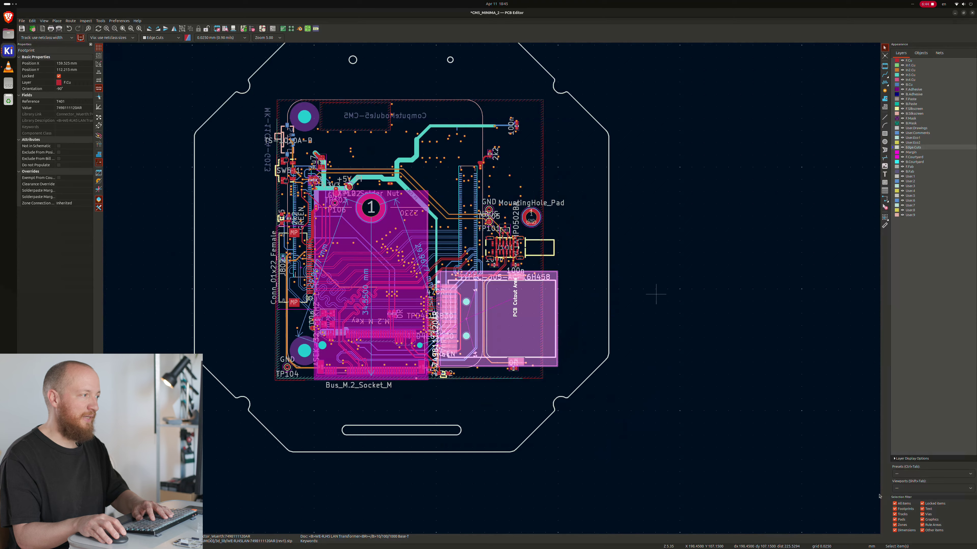
{"action": "middle_click_drag", "start_coordinate": [654, 294], "coordinate": [668, 324]}
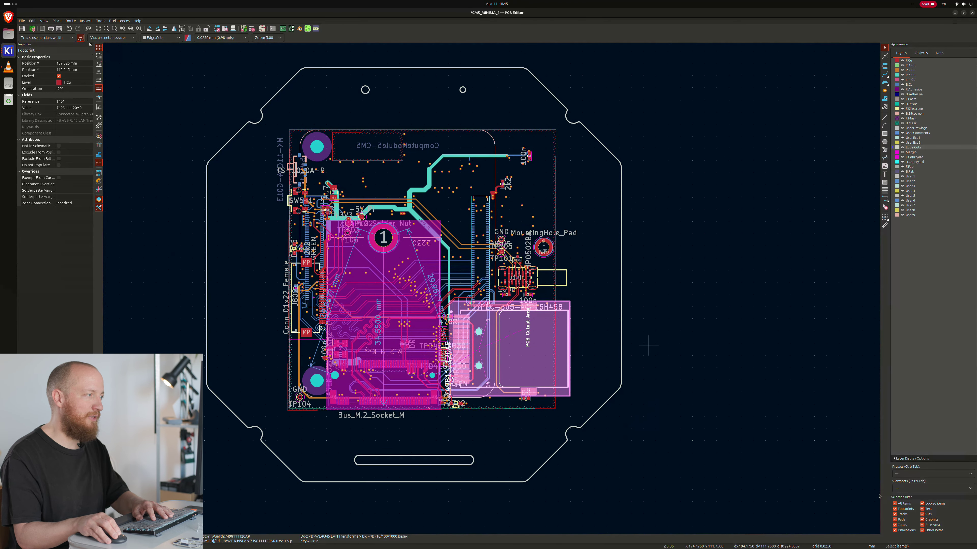
{"action": "key", "text": "Escape"}
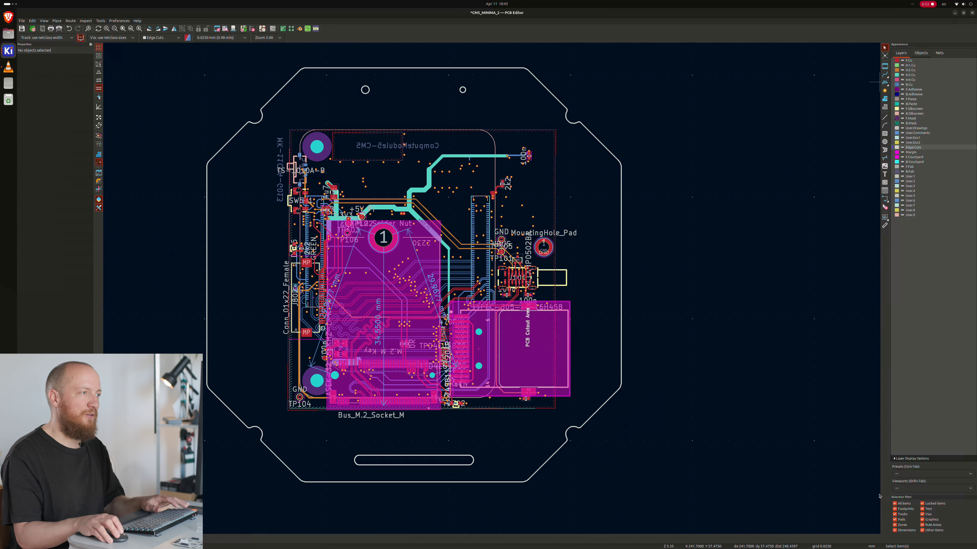
Hide the Locked Item Shadow in the board's object display settings
{"action": "left_click", "coordinate": [921, 52]}
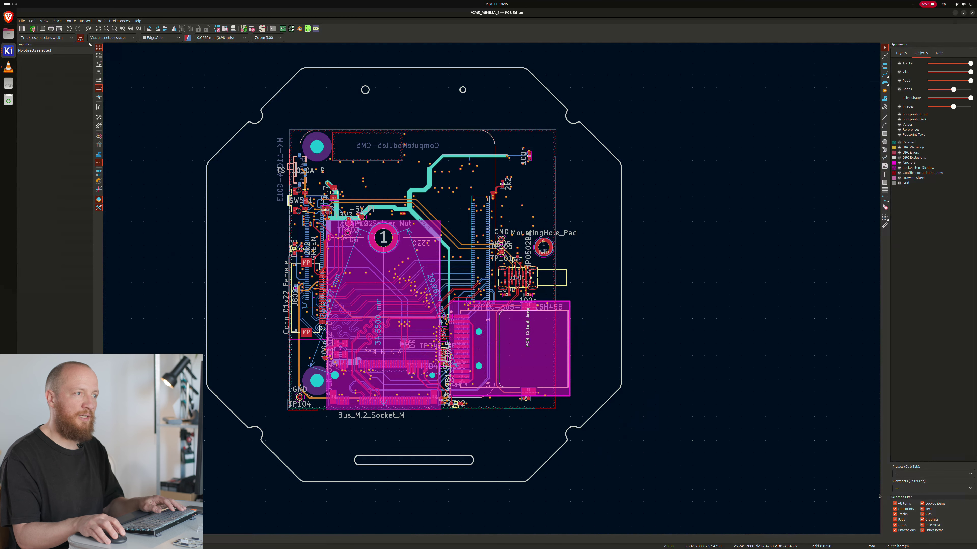
{"action": "left_click", "coordinate": [899, 167]}
{"action": "middle_click_drag", "start_coordinate": [715, 181], "coordinate": [769, 189]}
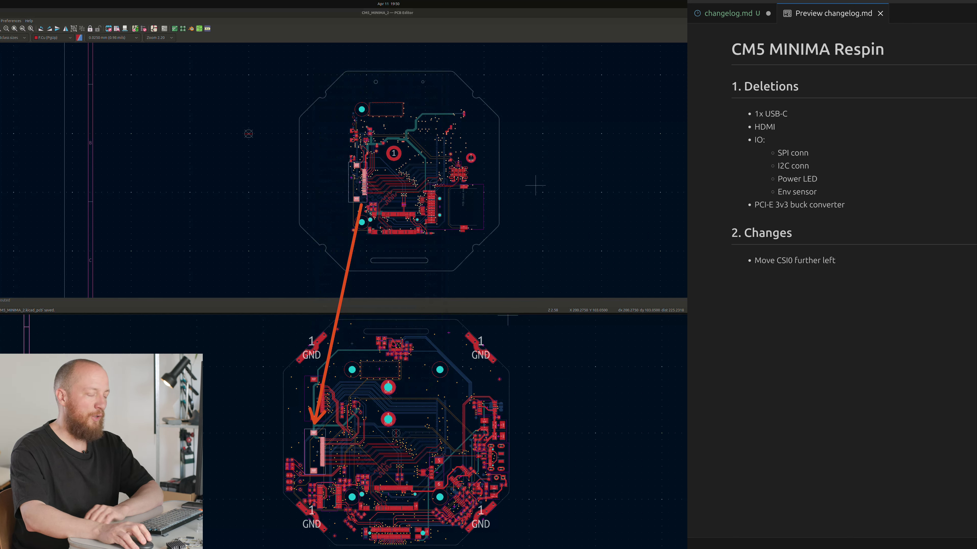
Move the 22-pin CSI0 connector on CM5_MINIMA_2 further left toward the outline edge, following the reference carrier board
{"action": "key", "text": "alt+Tab"}
{"action": "key", "text": "Escape"}
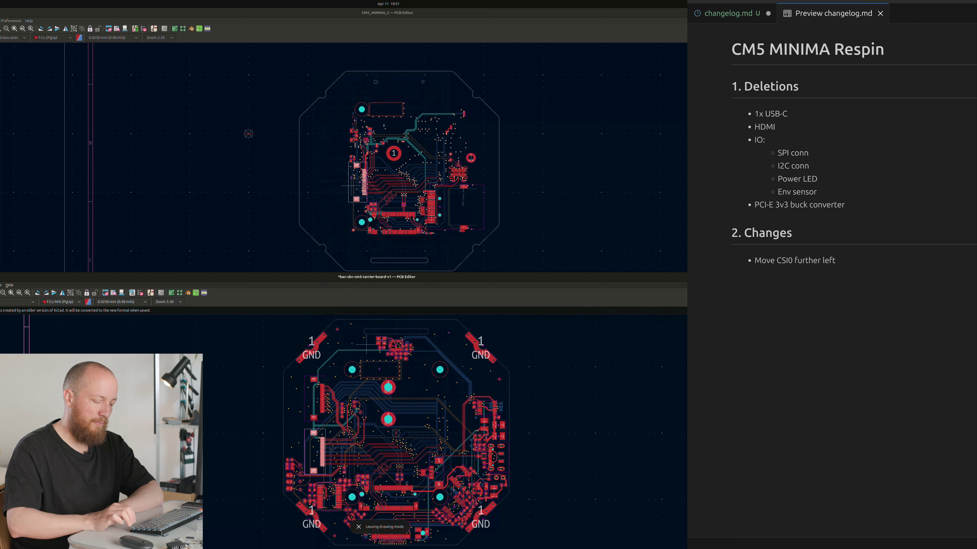
{"action": "key", "text": "alt+Tab"}
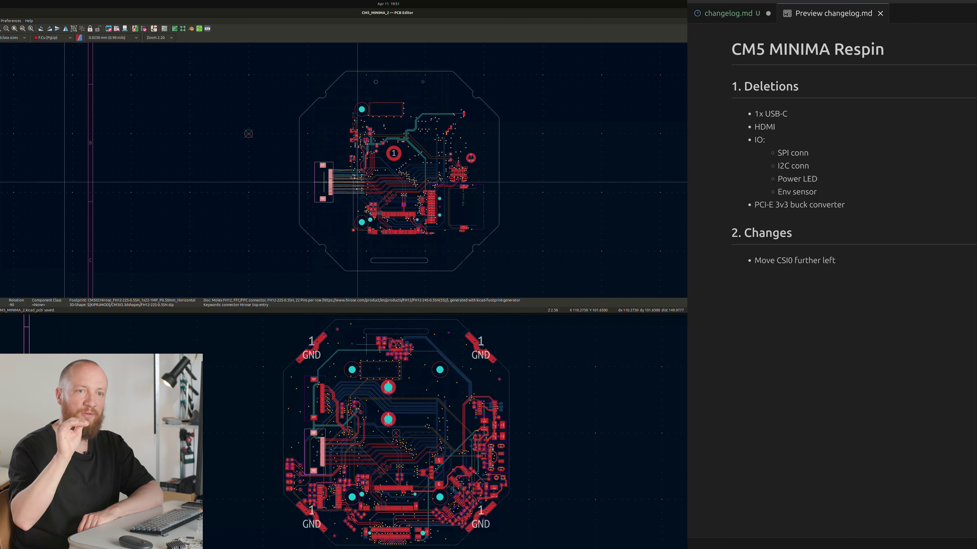
{"action": "left_click", "coordinate": [355, 182]}
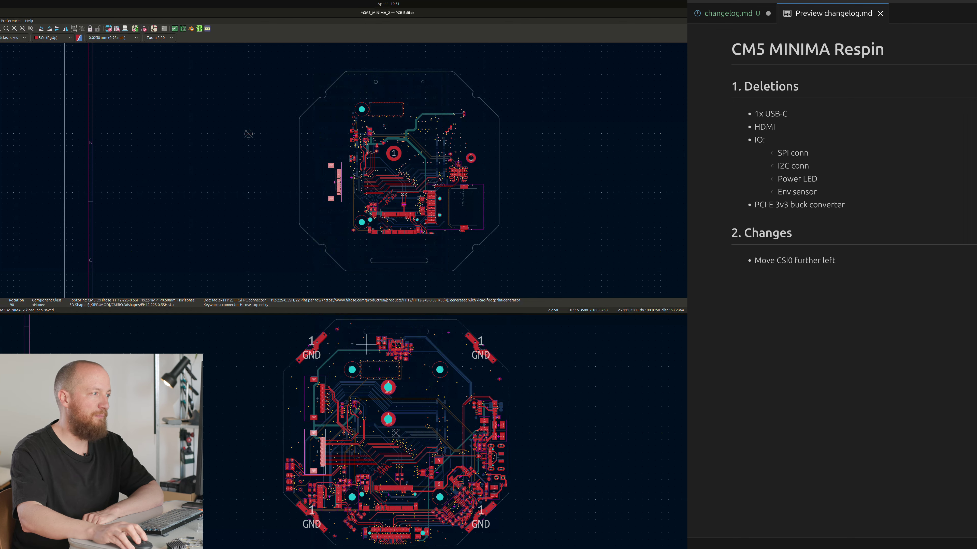